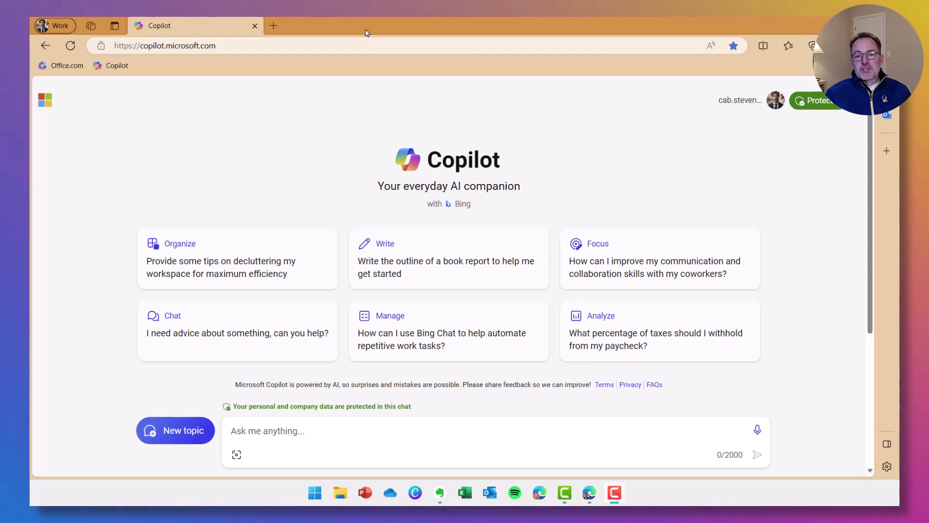
Ask Copilot "What is FBGRX?" and get the Fidelity Blue Chip Growth Fund answer with its $179.19 NAV.
click(291, 433)
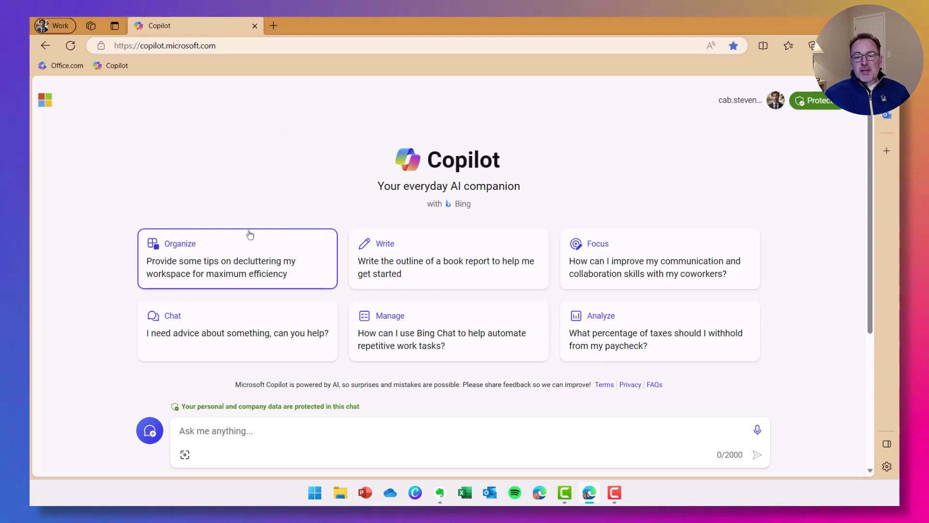
text(What is PBSNG?)
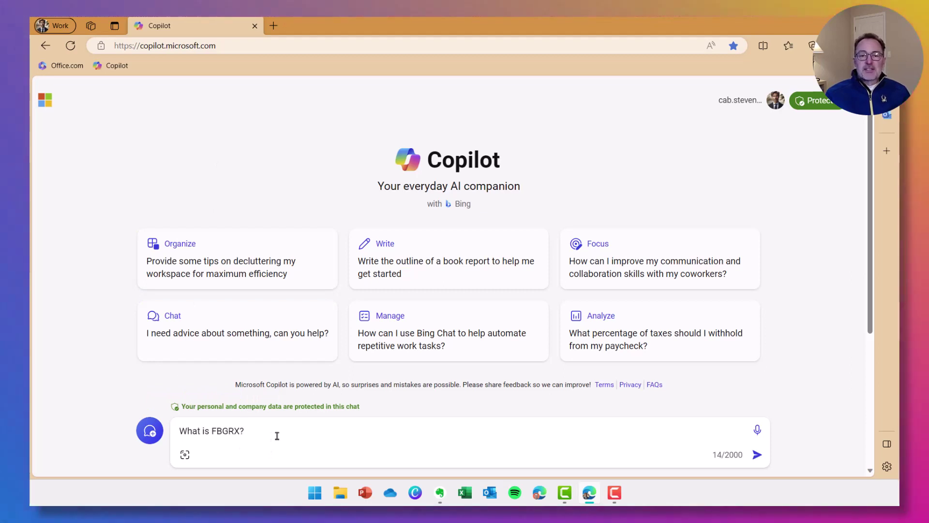
key(Return)
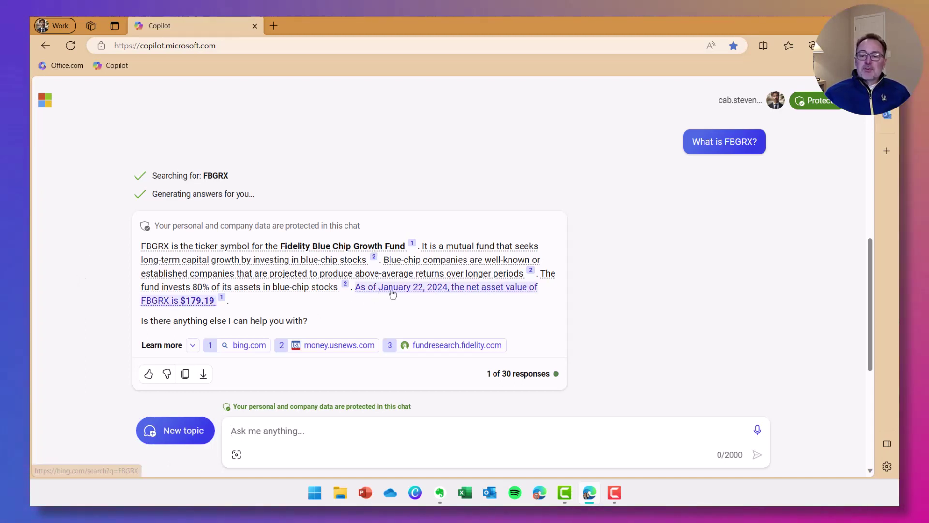
mouse_move(399, 291)
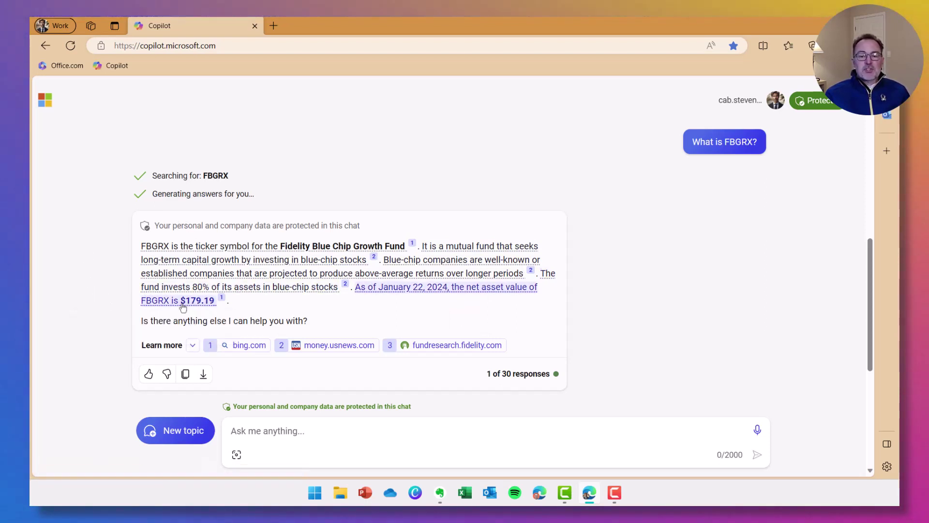
mouse_move(183, 307)
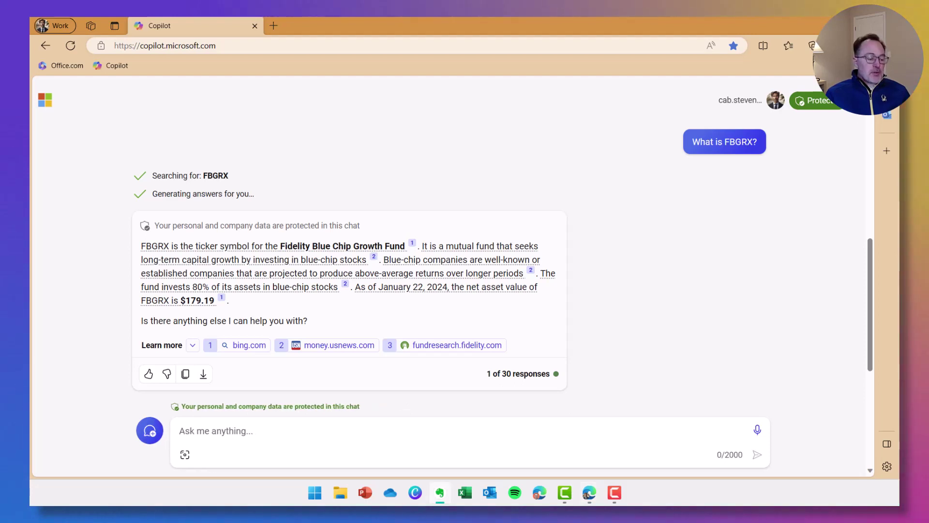
Ask Copilot how FBGRX has performed over the past 3 years.
click(247, 438)
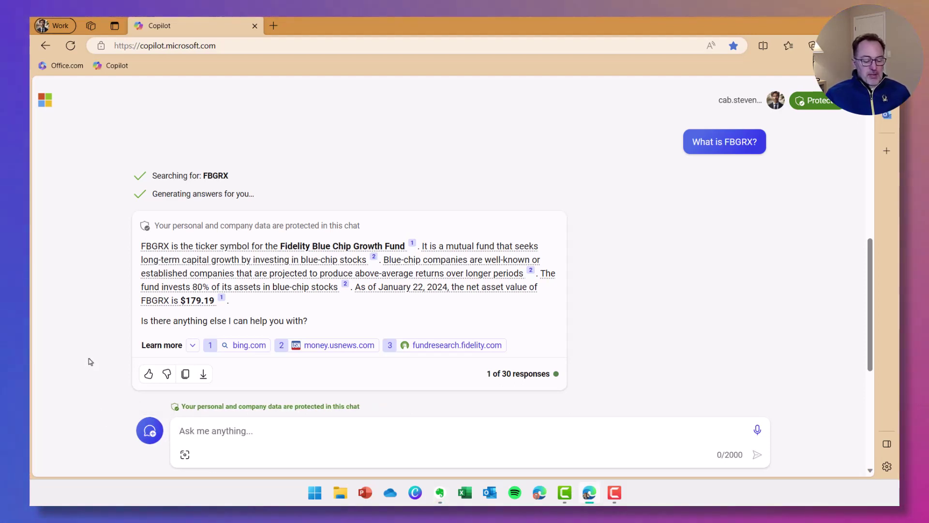
text(What has the performance of FBGRX been over the past 3 years?)
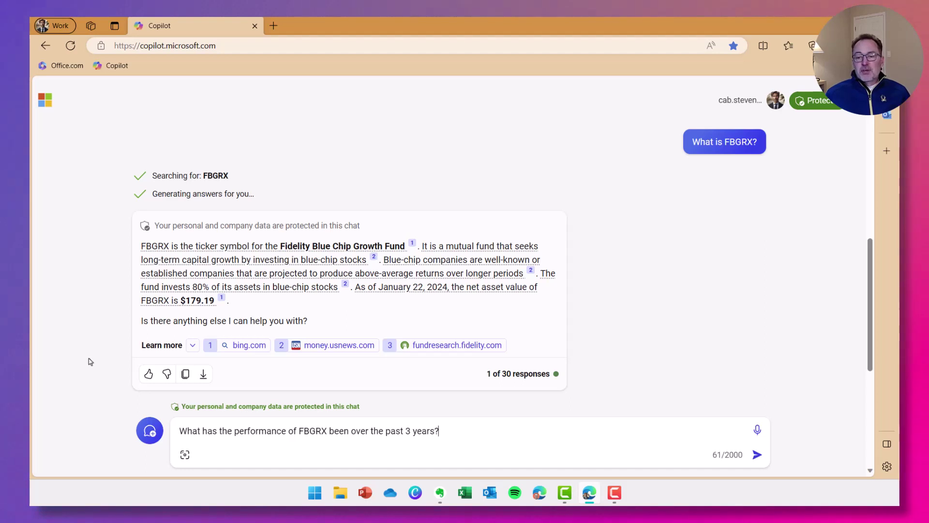
key(Return)
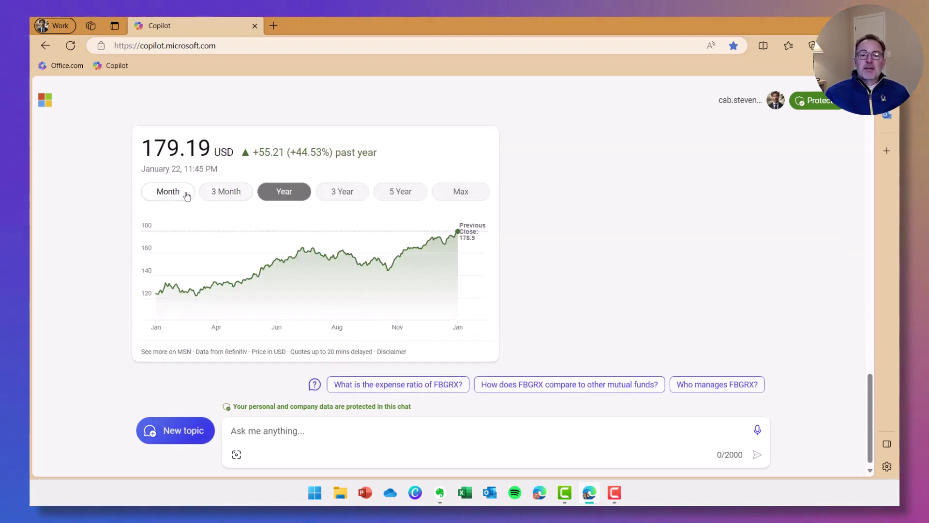
Switch the FBGRX price chart through 3 Month, 3 Year, 5 Year and Max to show +1,691.9% all time.
click(213, 196)
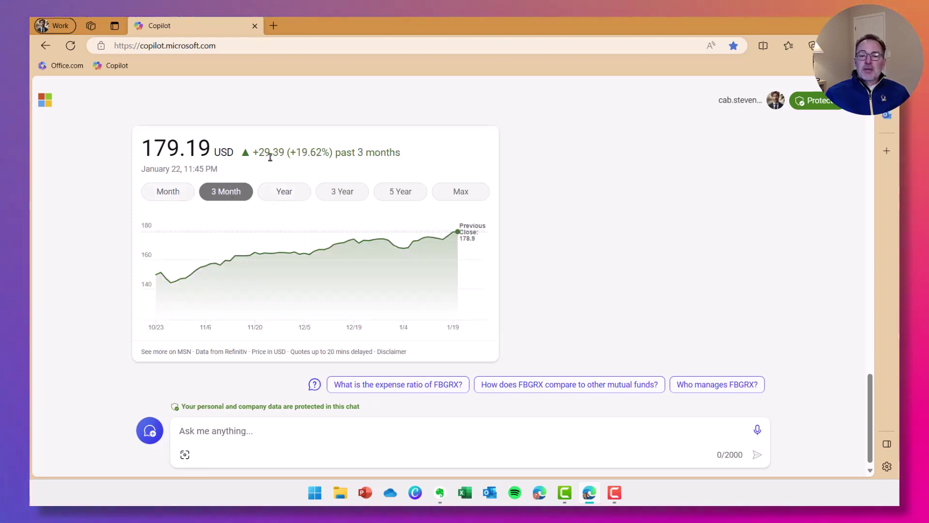
click(357, 192)
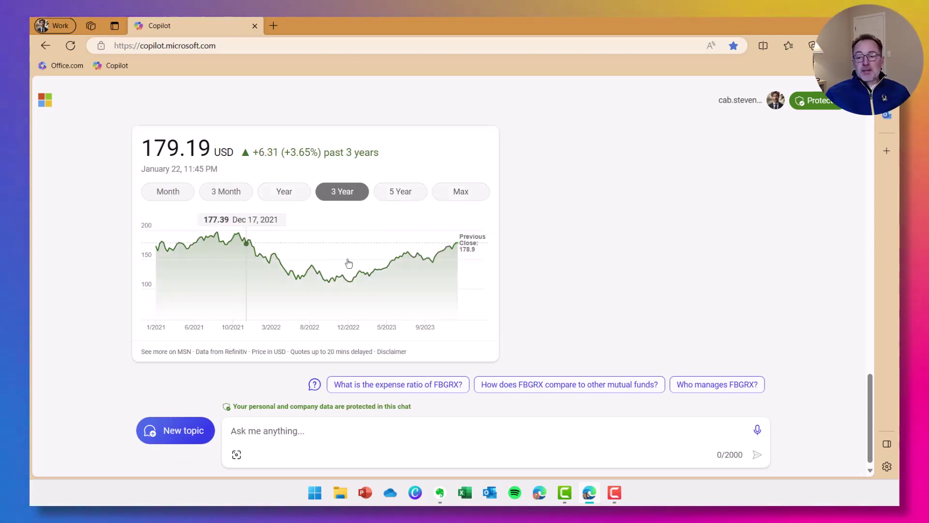
click(342, 193)
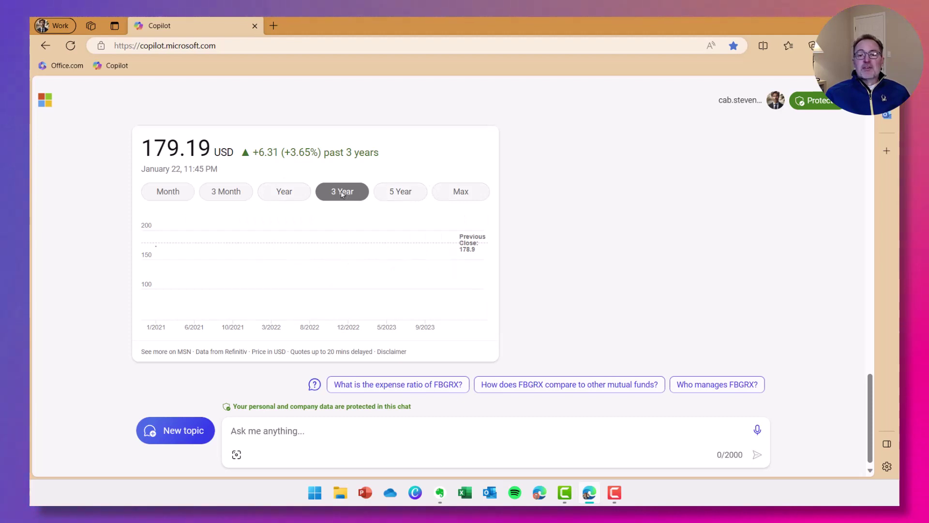
click(416, 192)
click(460, 192)
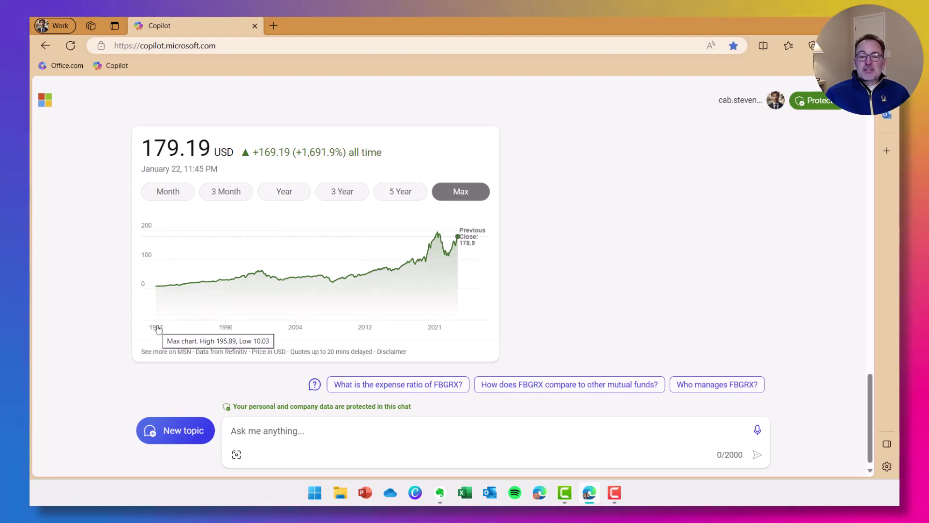
mouse_move(292, 221)
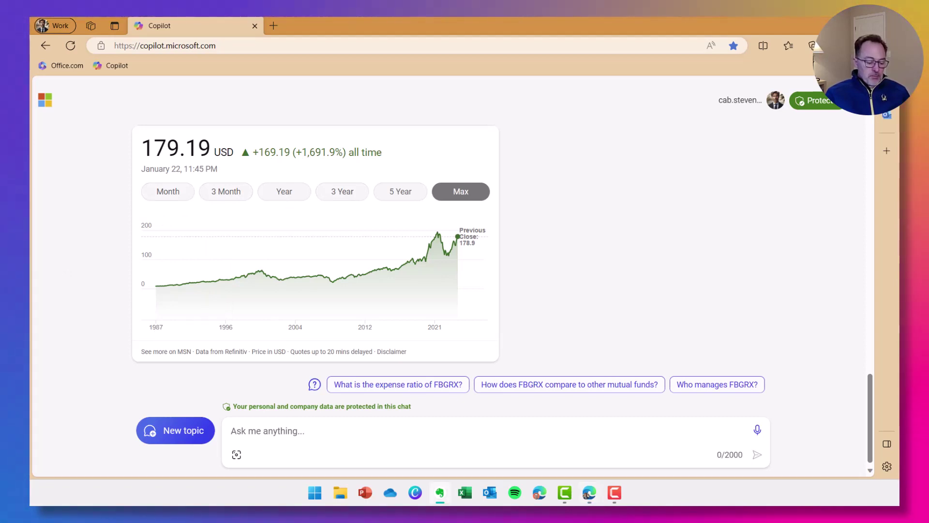
click(320, 432)
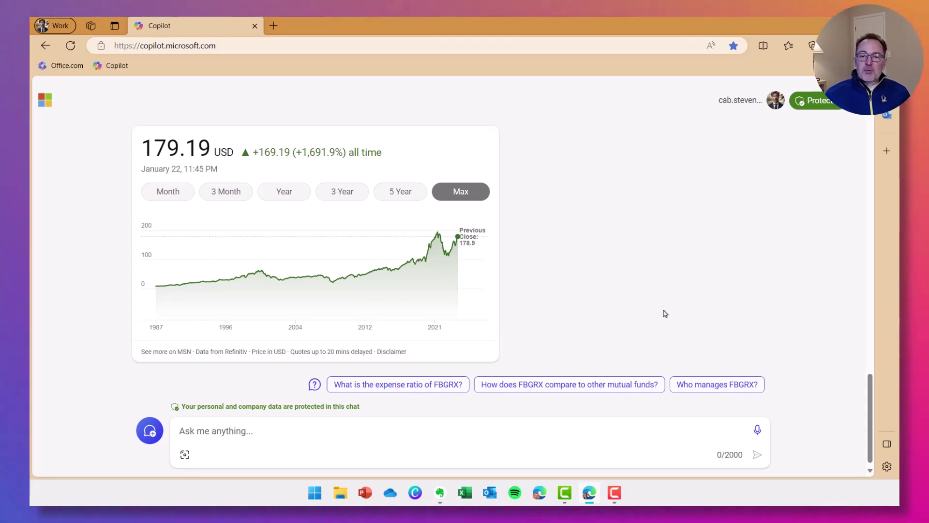
Ask Copilot to compare Invesco QQQ with FBGRX, getting 17.72% vs 15.89% ten-year annualized returns.
text(Compare the performance of Invesco QQQ and Fidelity FBGRX against one another.)
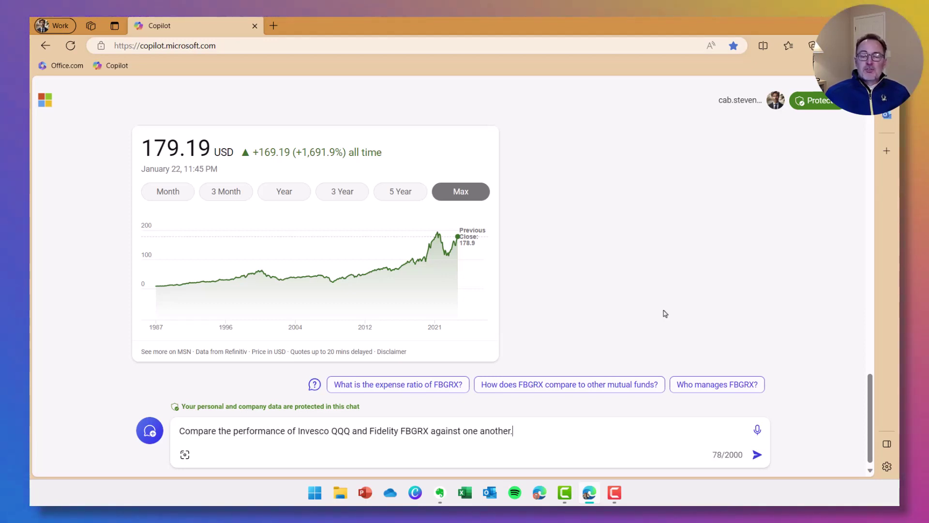
key(Return)
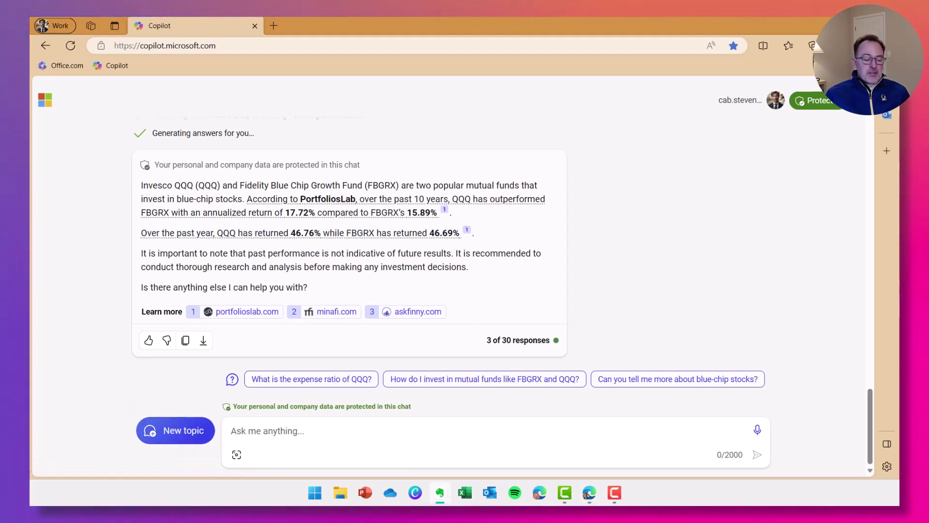
click(299, 435)
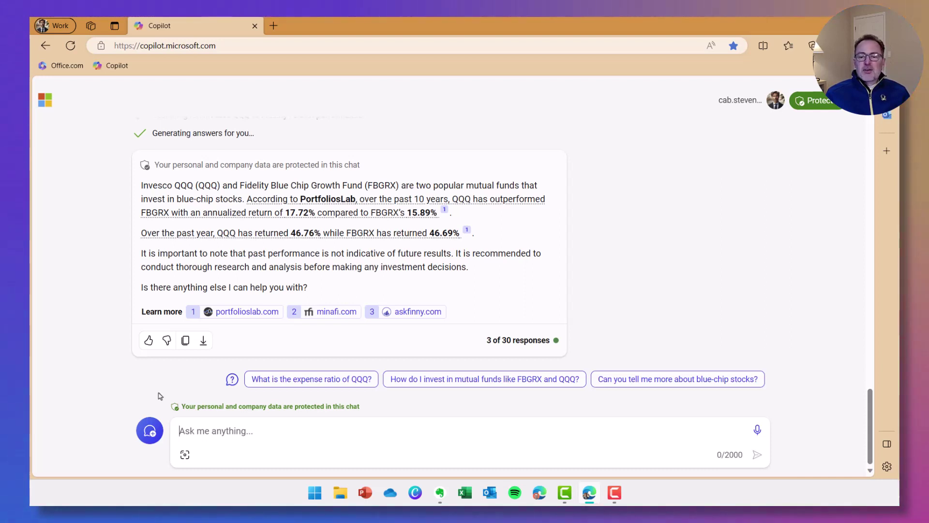
Ask for the categories of FBGRX, QQQ, FBCVX, FVDFX, VEMAX and PRMSX, e.g. FBGRX Large Growth.
text(What is the category for each of the following funds: FBGRX, QQQ, FBCVX, FVDFX, VEMAX, PRMSX)
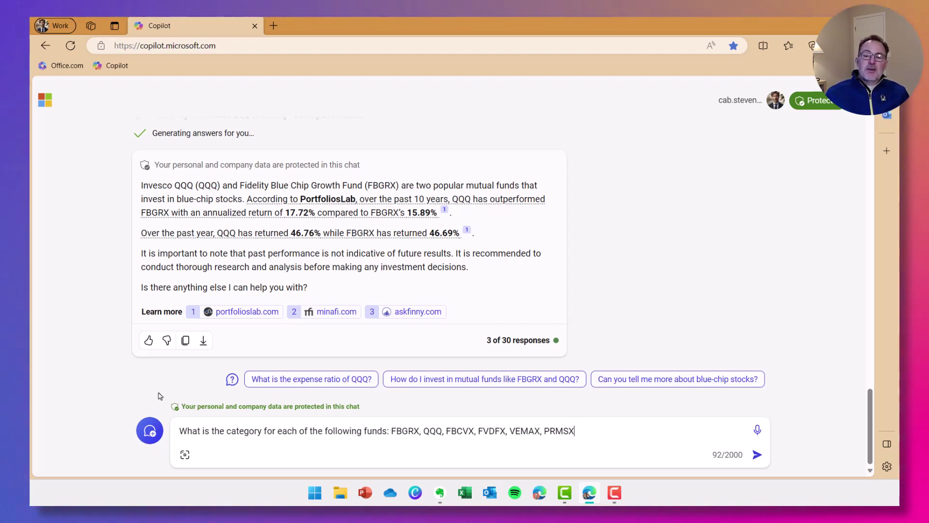
key(Return)
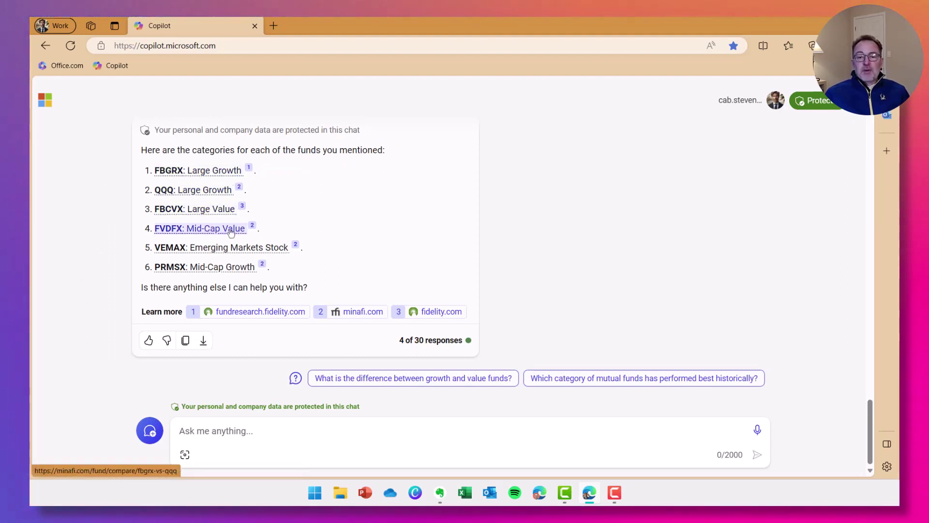
mouse_move(213, 232)
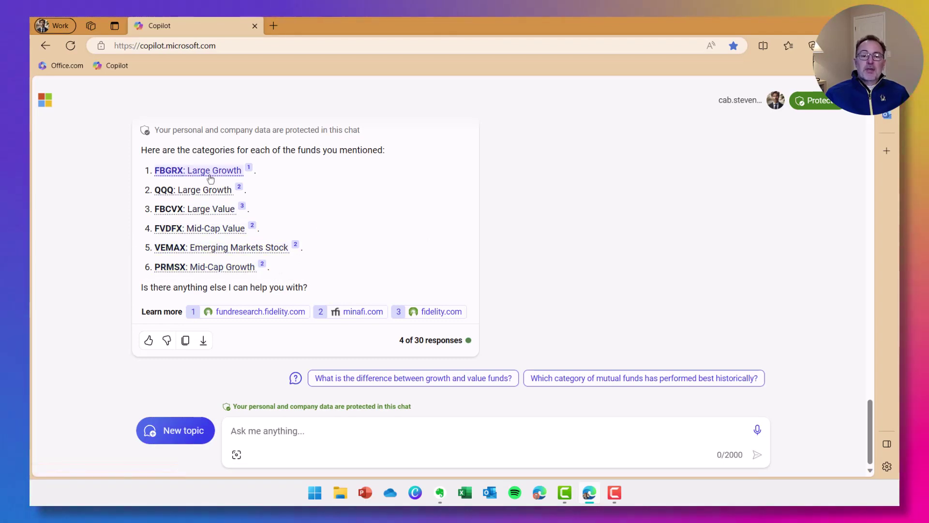
scroll(94, 283, up, 3)
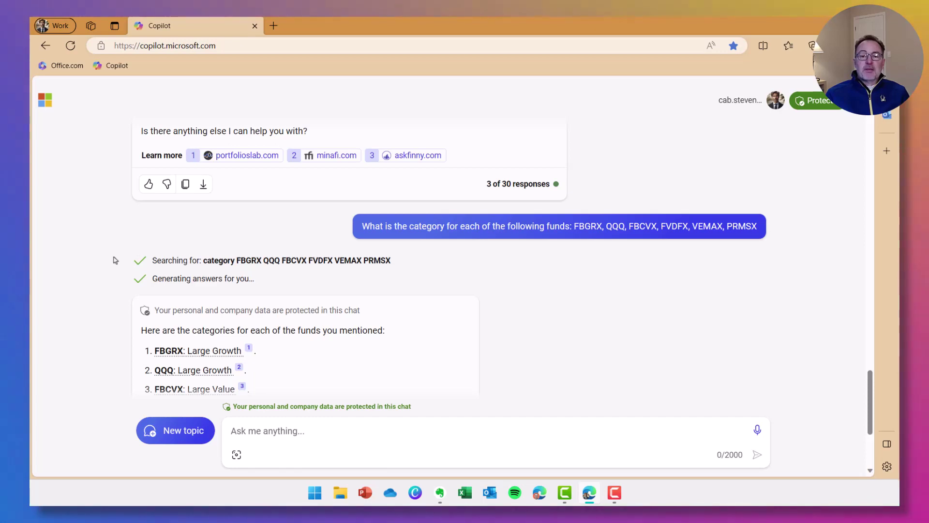
scroll(114, 261, down, 3)
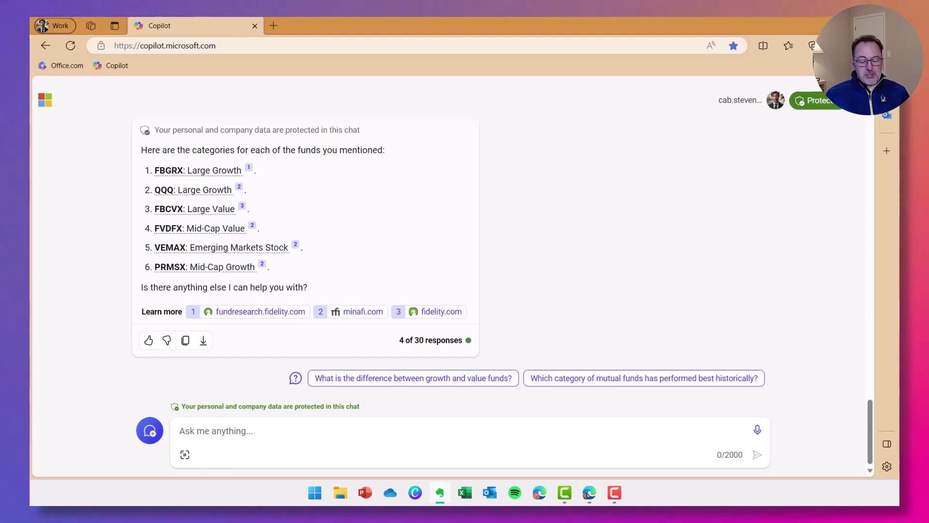
click(264, 431)
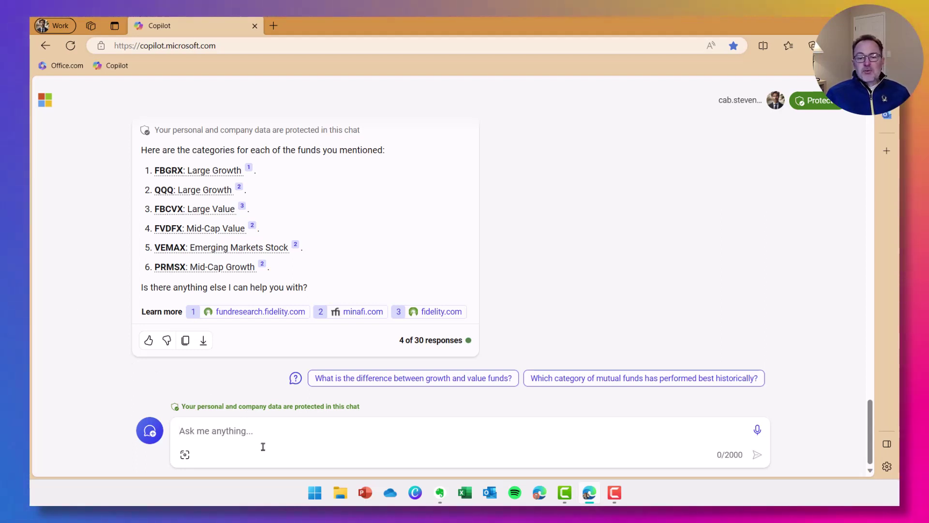
Request a top-10 holdings table for the six funds, ending with PRMSX's Okta at 4.00%.
text(Provide the top 10 holdings of FBGRX, FBCVX, PRMSX and the percentage the fund holds of each stock in a table.)
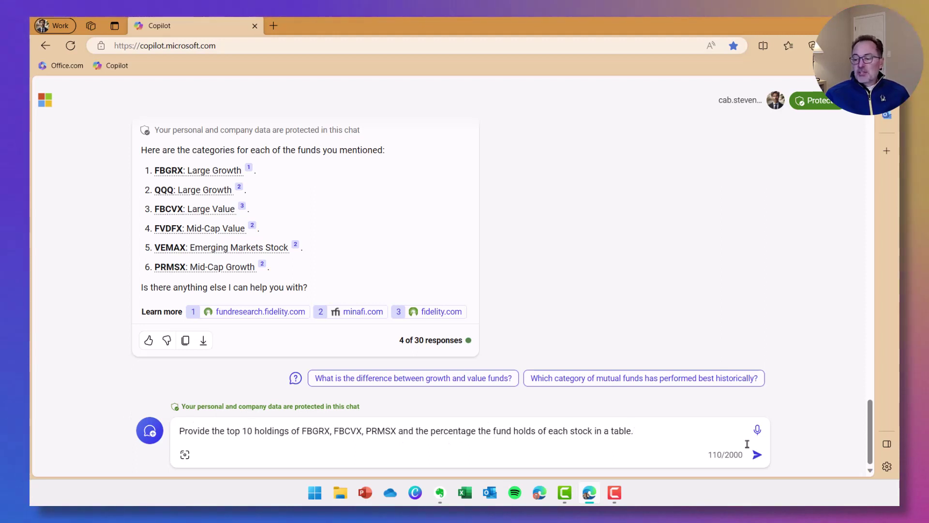
click(757, 454)
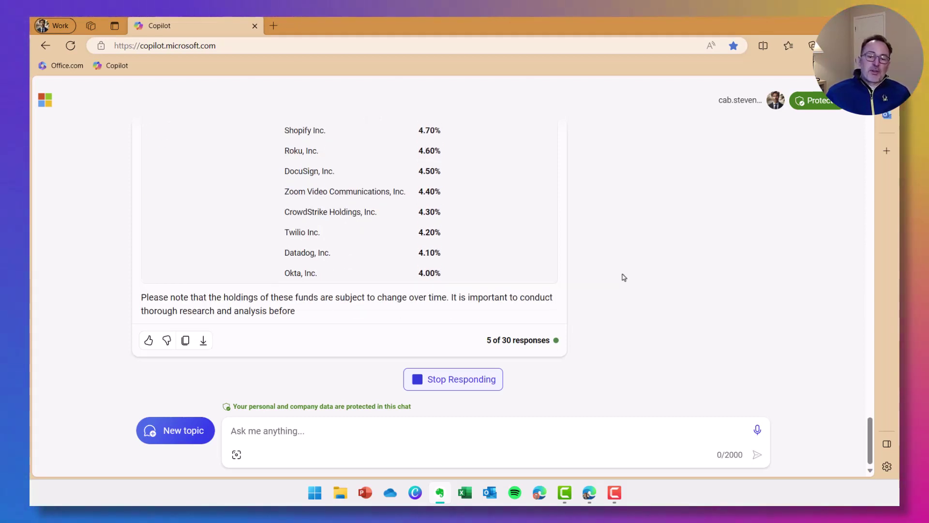
scroll(609, 235, up, 1)
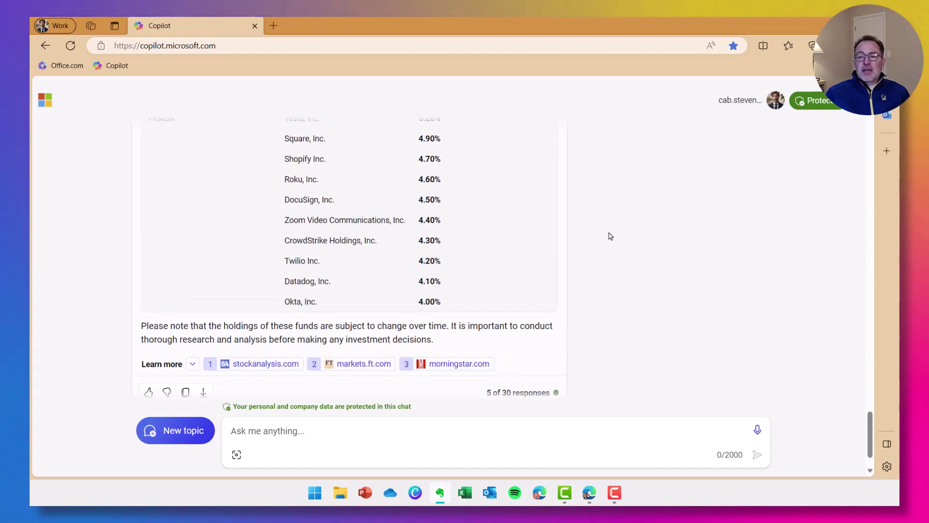
scroll(595, 238, down, 1)
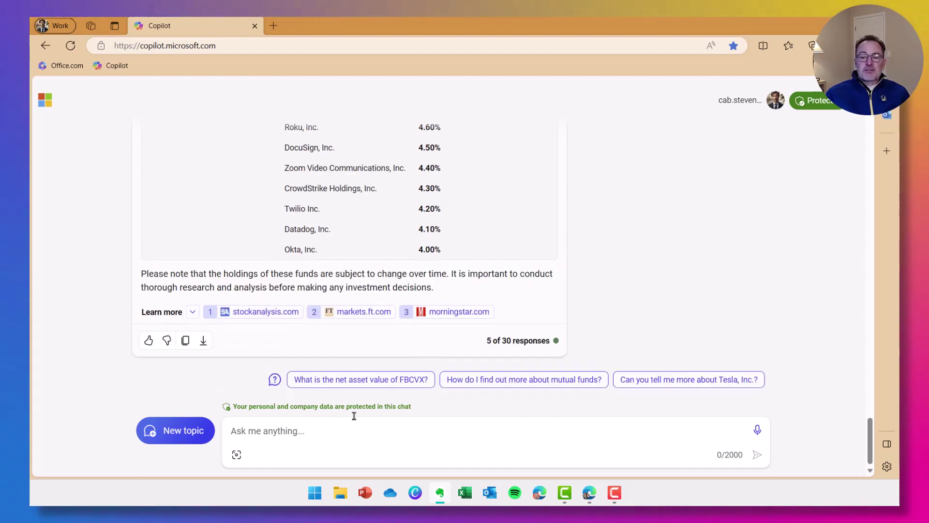
Ask Copilot for a table summing each stock's percentage across these funds.
click(317, 434)
text(Provide a sum total of the percentage for the stock investments in these funds in a table.)
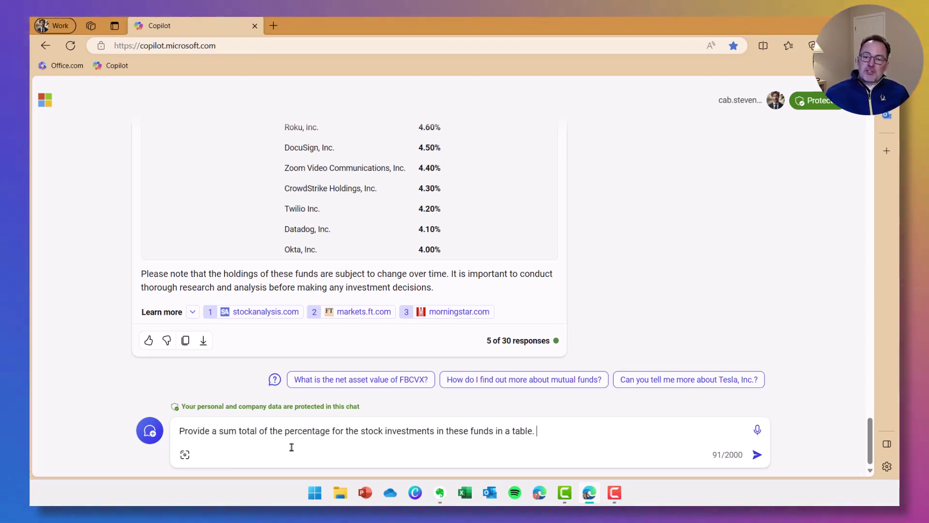
key(Return)
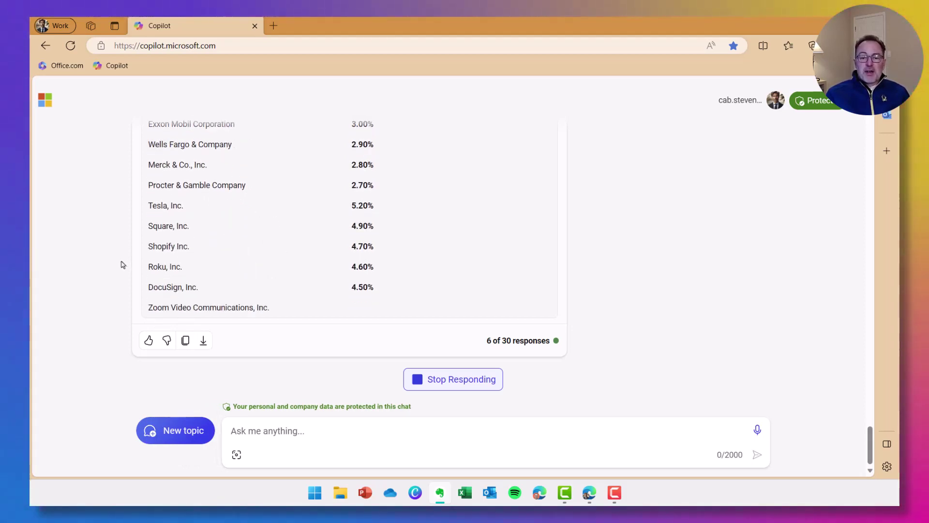
Scroll through the combined % of Holdings table, from Microsoft at 10.03% to Okta at 4.00%.
scroll(101, 283, up, 10)
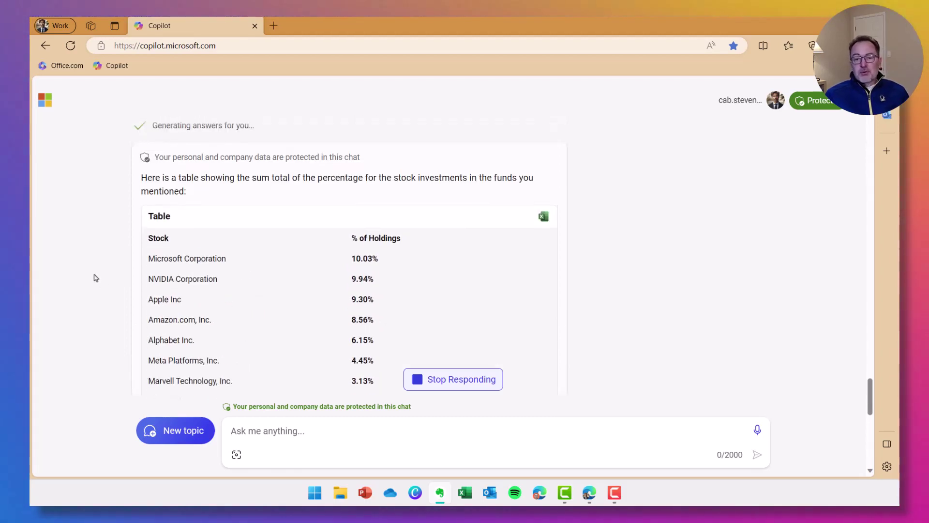
scroll(92, 280, down, 1)
scroll(95, 282, down, 1)
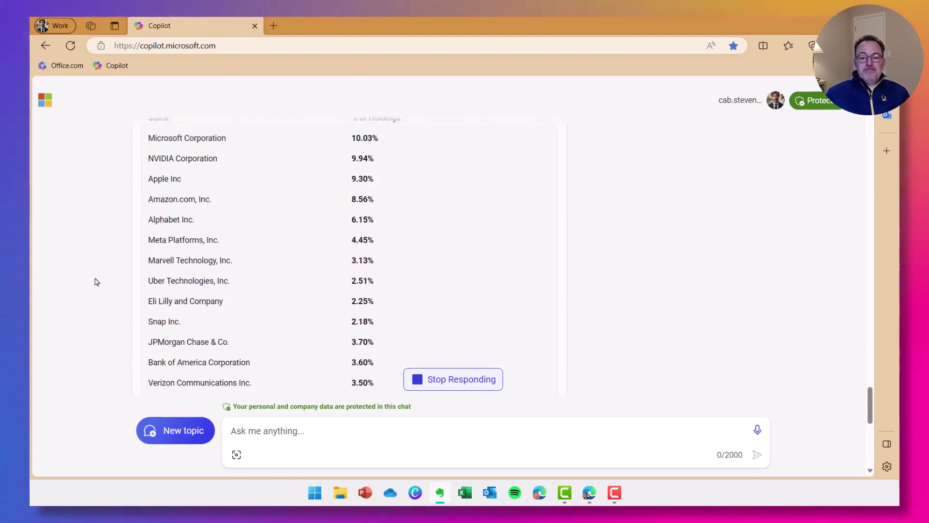
scroll(97, 282, down, 2)
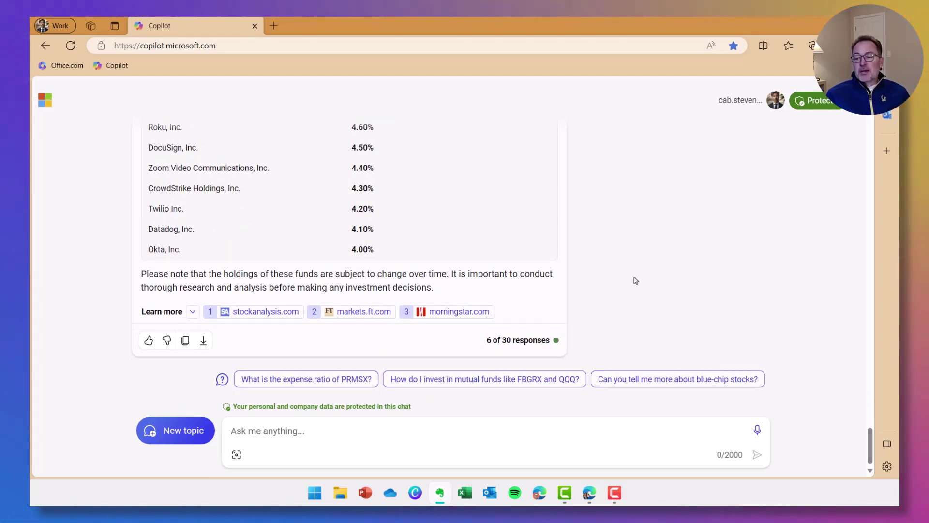
scroll(631, 245, up, 7)
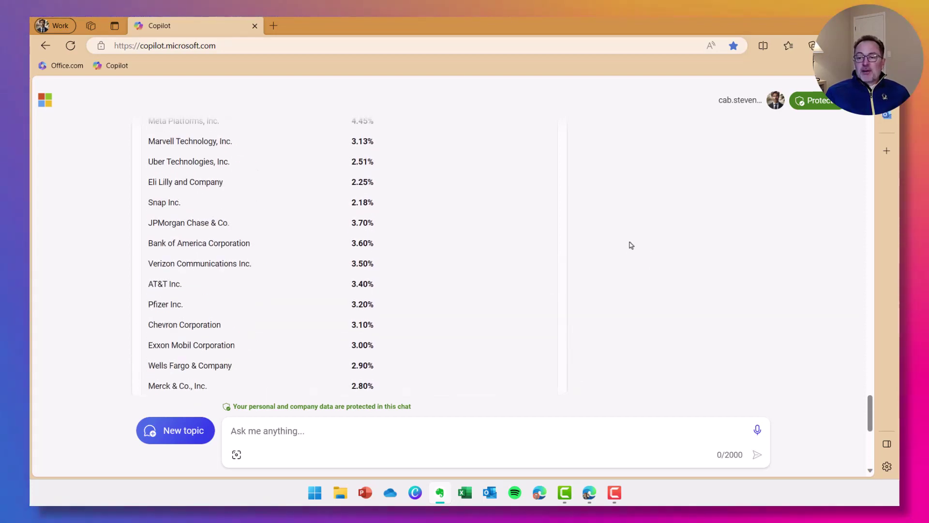
scroll(629, 245, up, 5)
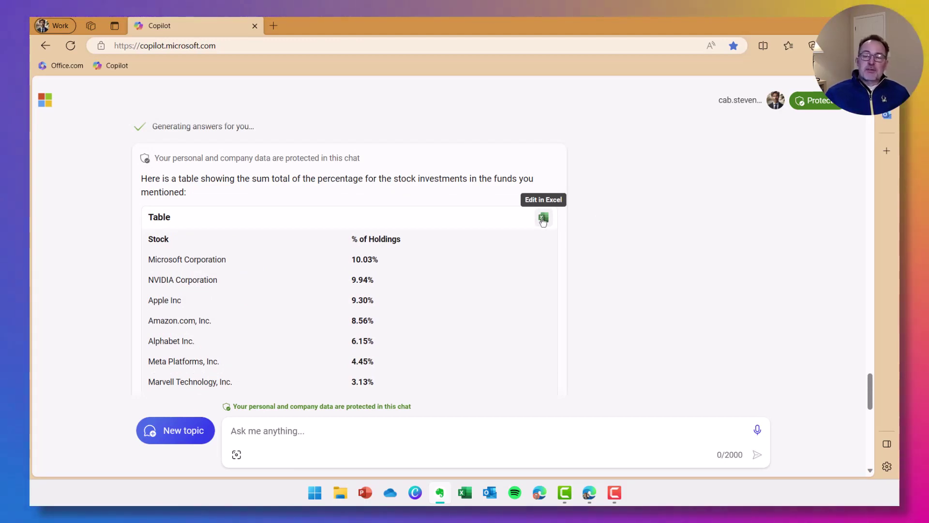
click(103, 282)
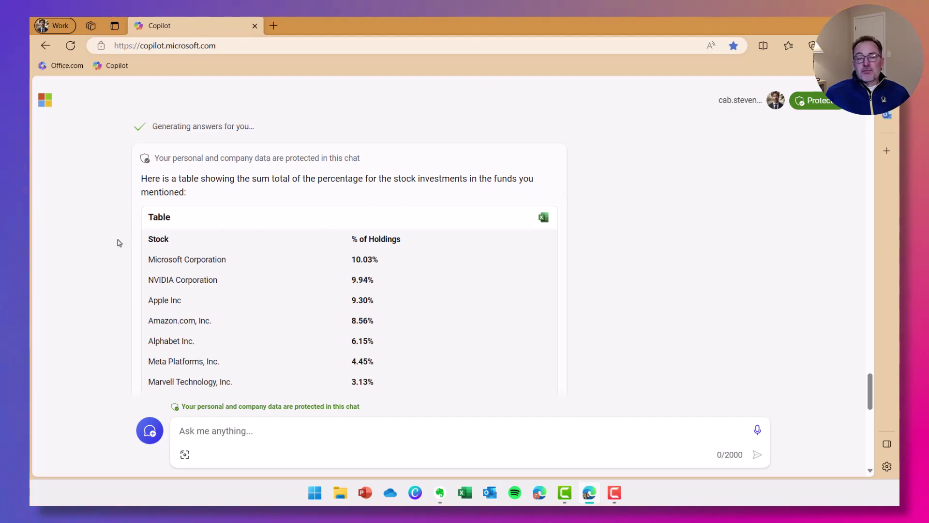
scroll(119, 251, down, 12)
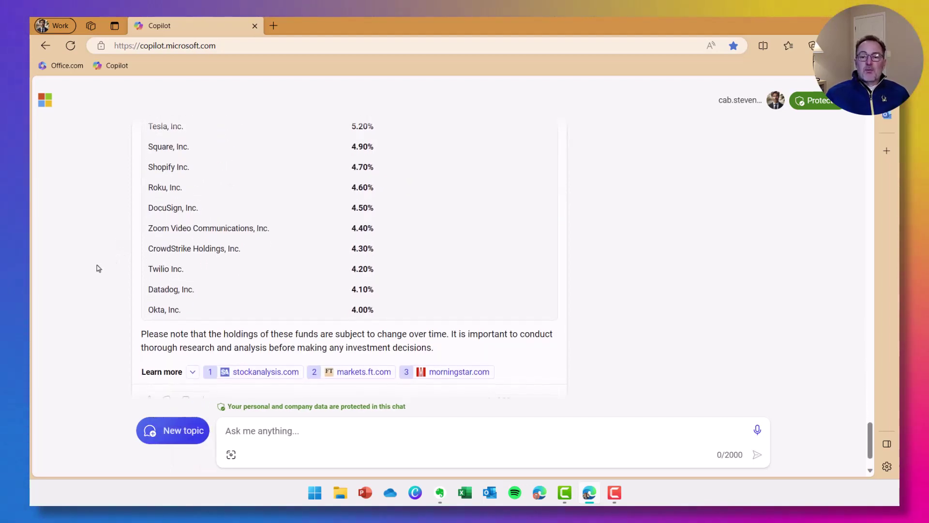
scroll(99, 268, down, 1)
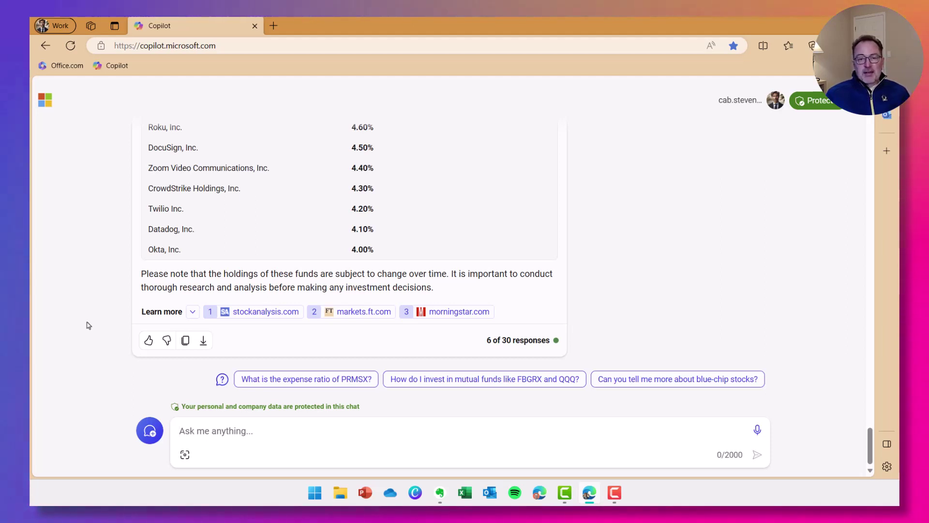
Ask about Jack Bogle's asset allocation approach, then page the book listings right and back left.
text(What asset allocation did Jack Bogle recommend and are there any books that cover his strategy?)
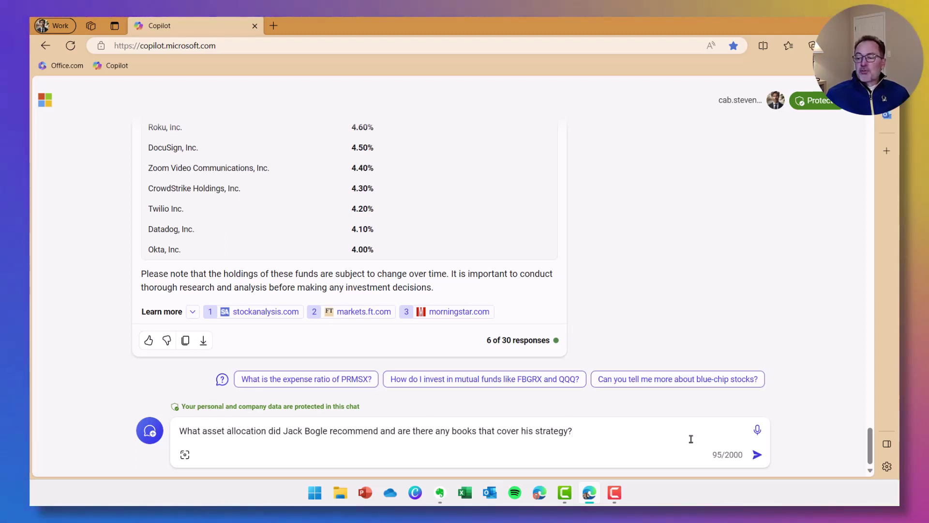
click(757, 455)
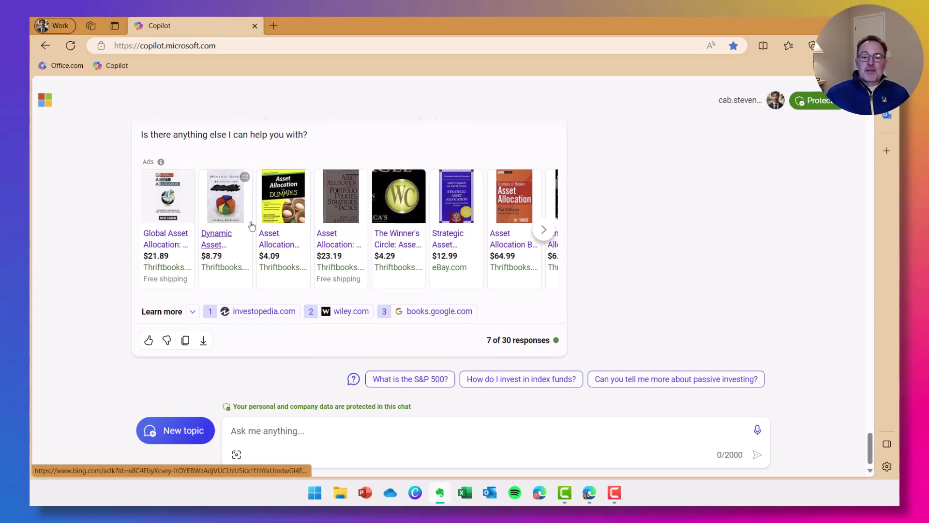
click(544, 229)
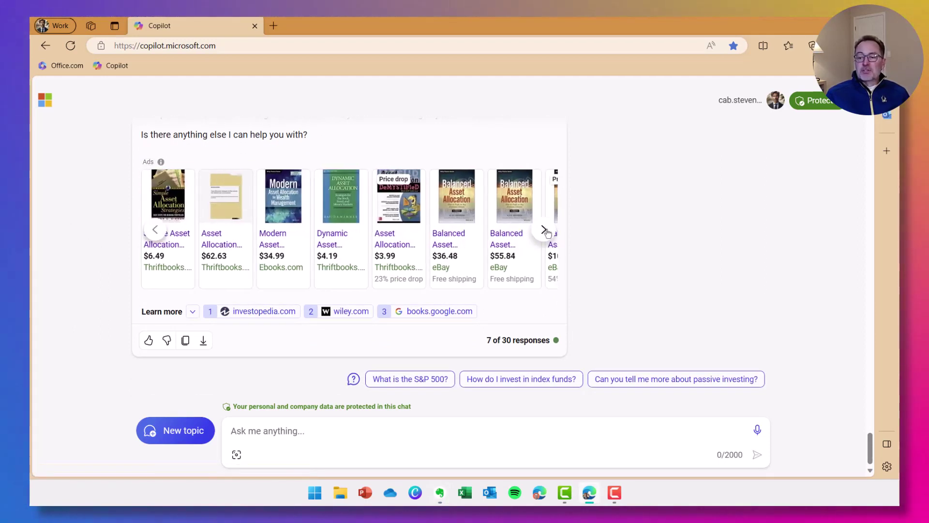
click(544, 229)
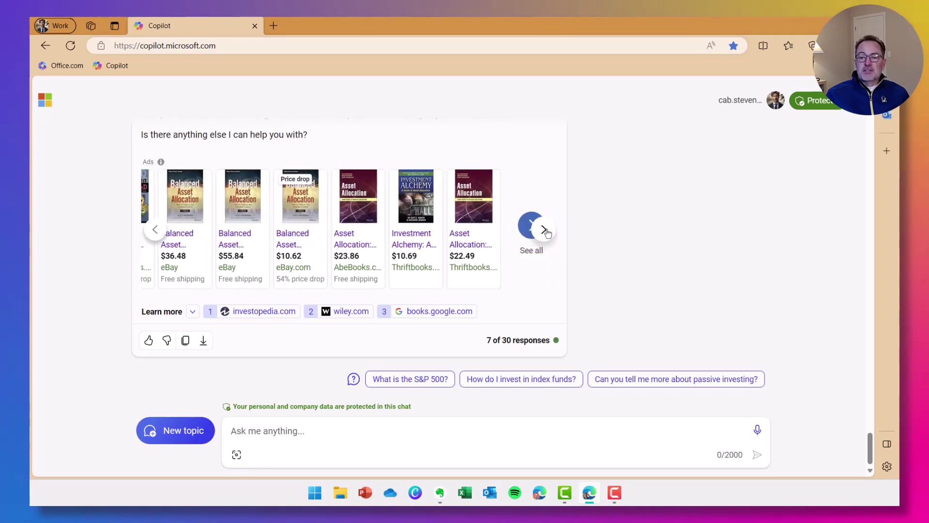
click(155, 232)
click(155, 232)
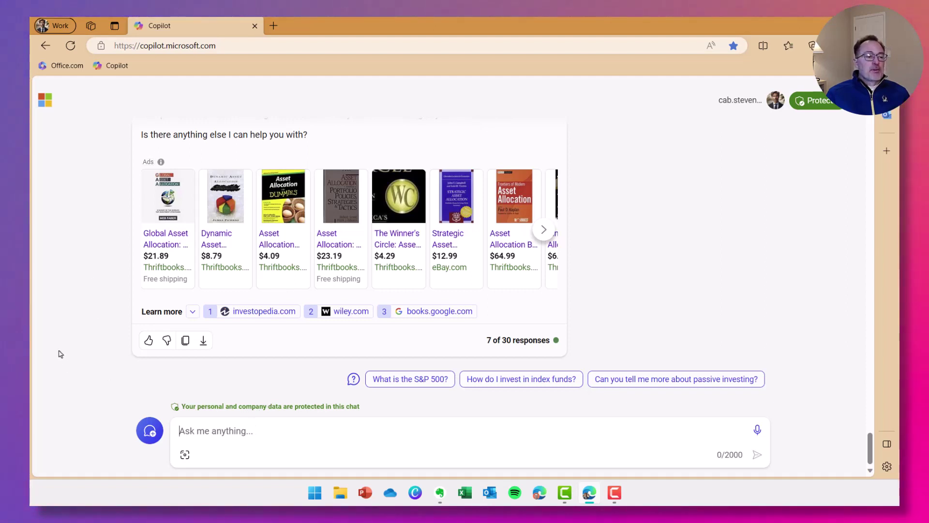
Ask how much to save monthly for $1 million in 35 years: $1,750 at 3% or $1,050 at 6%.
text(I want to have $1 million US in 35 years and currently have $20,000 in savings. How much do I need to invest each year to reach my goal?)
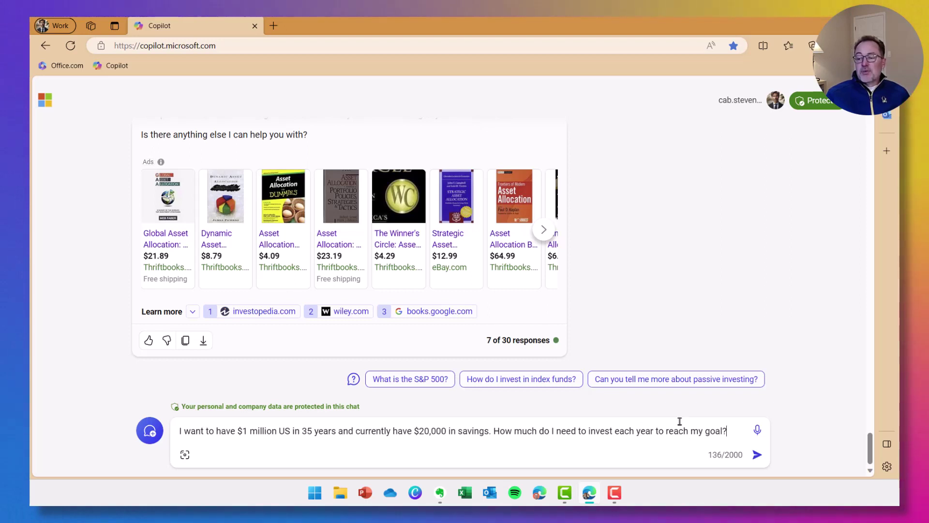
click(757, 454)
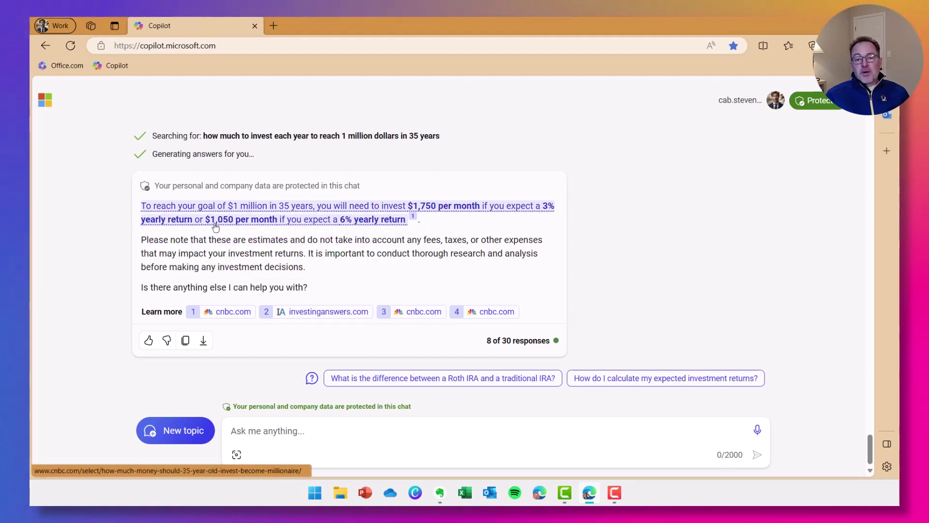
mouse_move(226, 225)
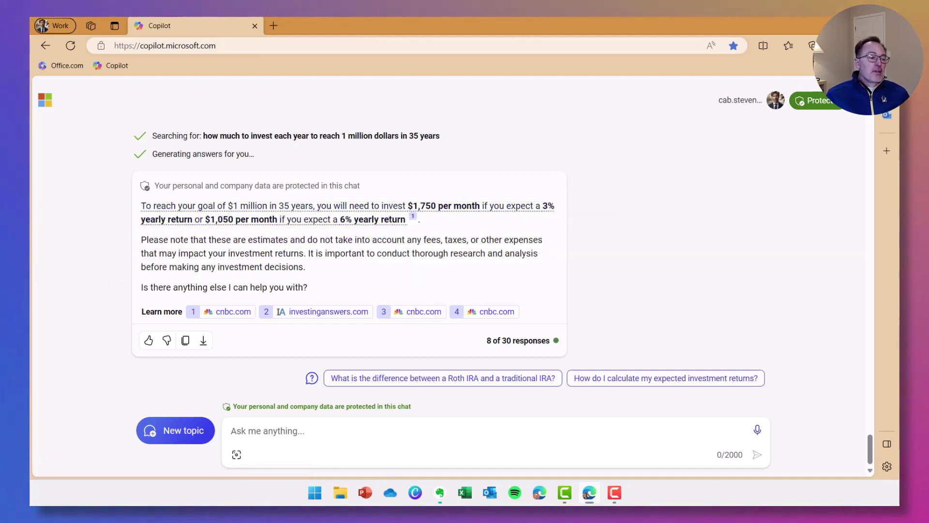
click(440, 493)
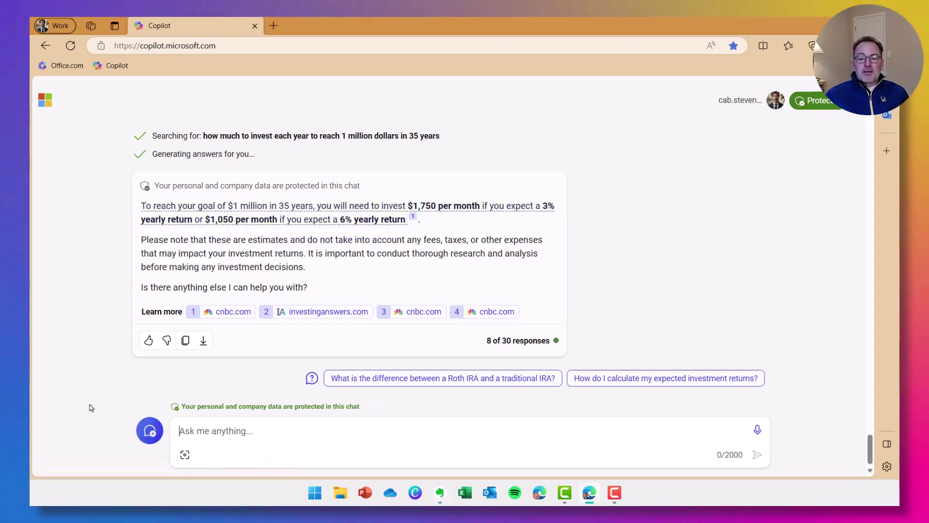
Ask "What if I assume an 8% annual ROI?" and get $1,000 per month to reach $1 million.
text(What if I assume an 8% annual ROI?)
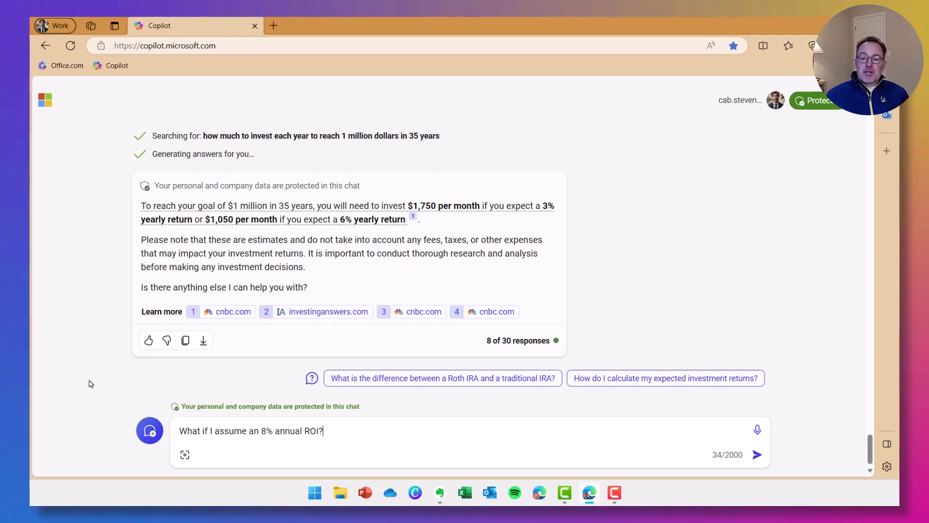
key(Return)
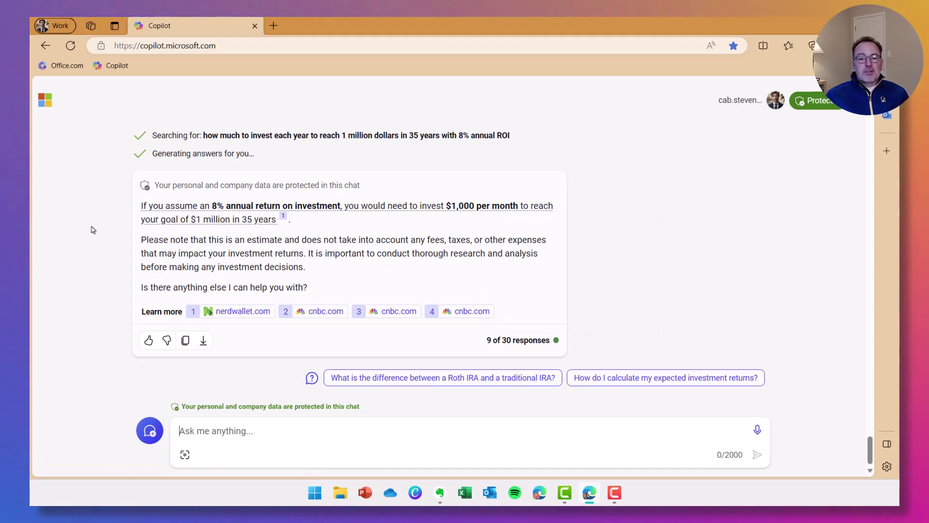
click(110, 256)
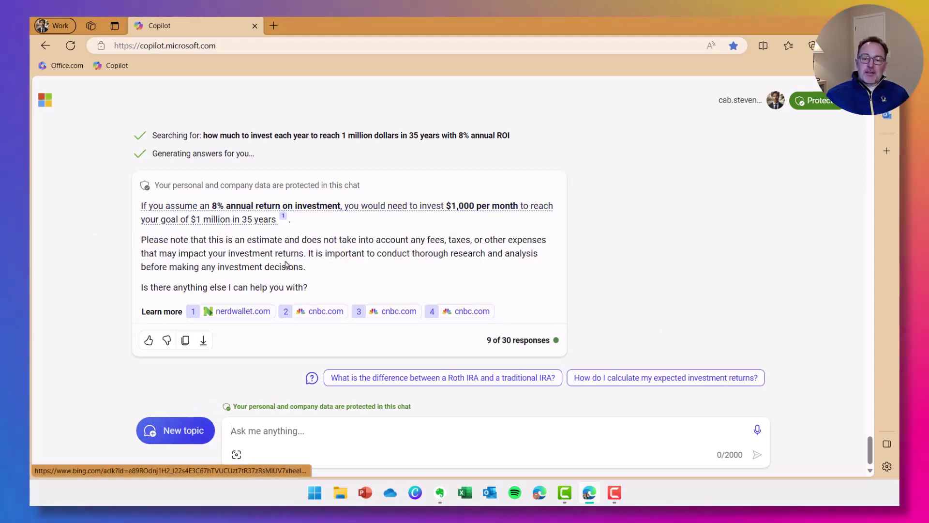